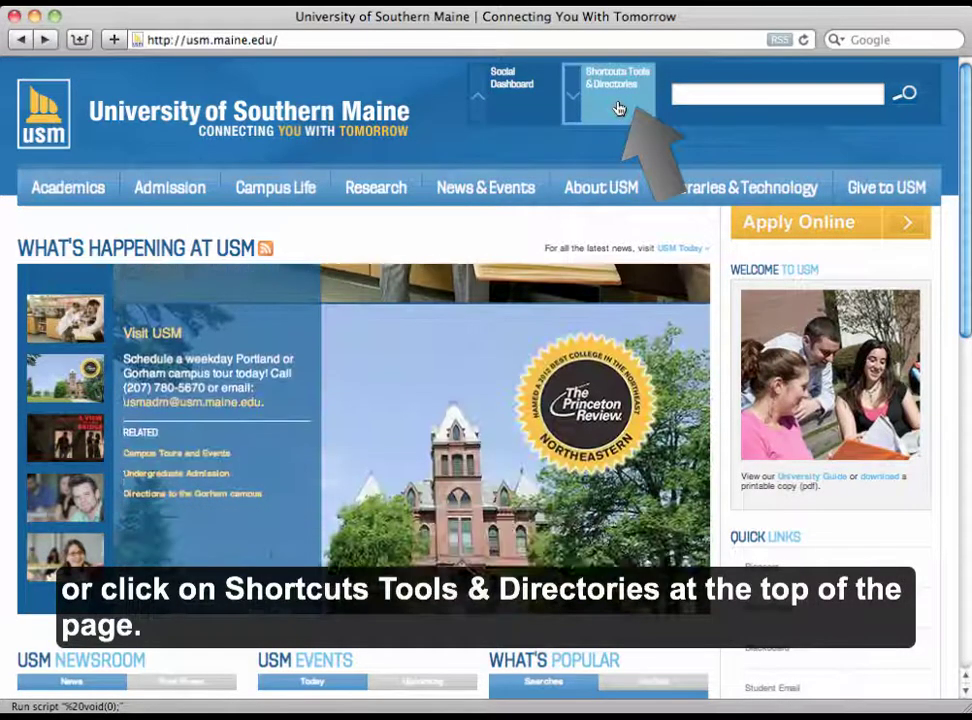
- Go from the USM site's Shortcuts, Tools & Directories menu to the MaineStreet login portal
{"action": "left_click", "coordinate": [618, 108]}
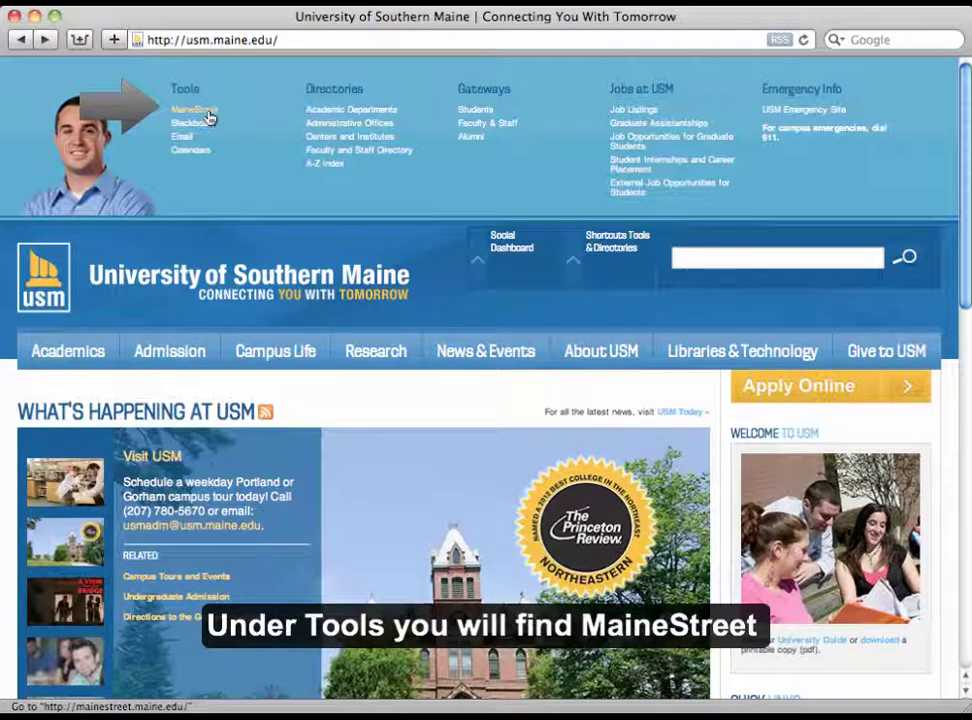
{"action": "mouse_move", "coordinate": [208, 114]}
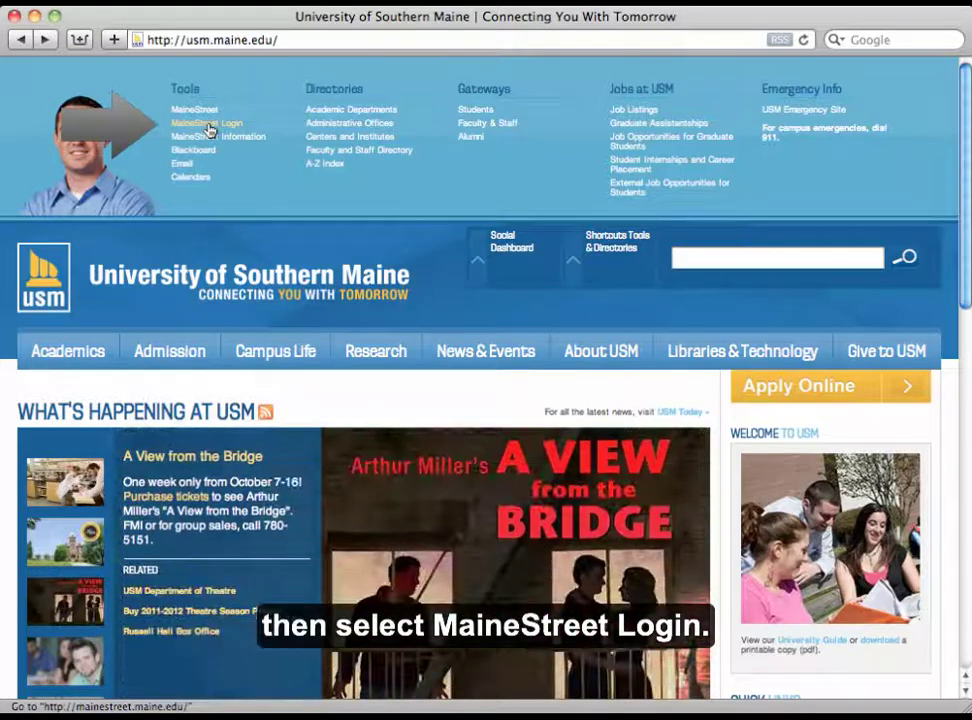
{"action": "left_click", "coordinate": [207, 124]}
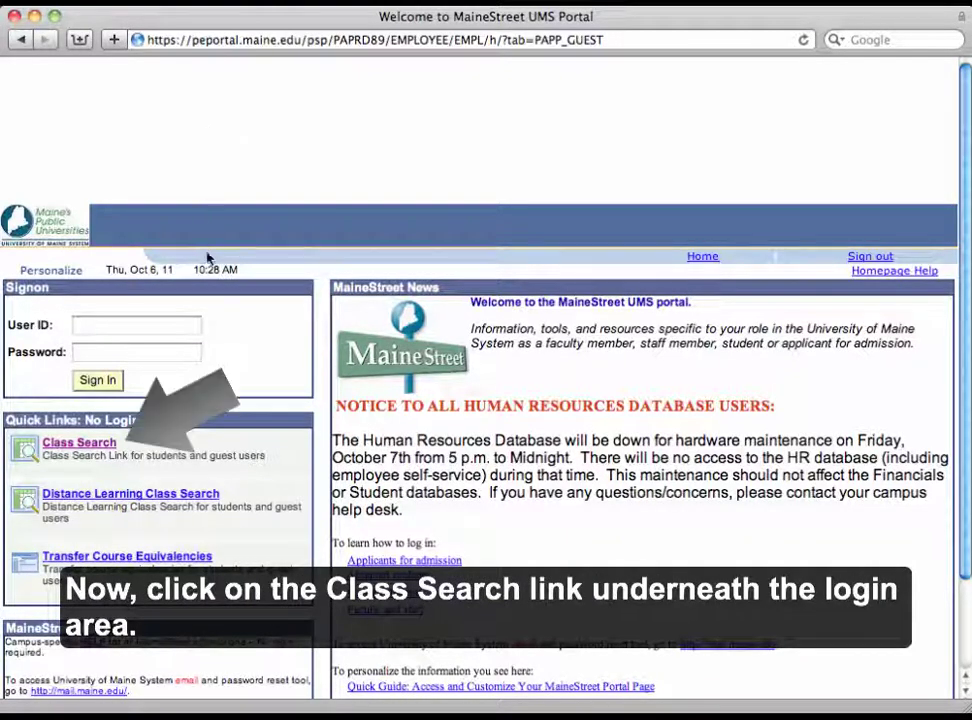
- Start a guest Class Search with institution University of Southern Maine and term 2011 Fall
{"action": "left_click", "coordinate": [76, 446]}
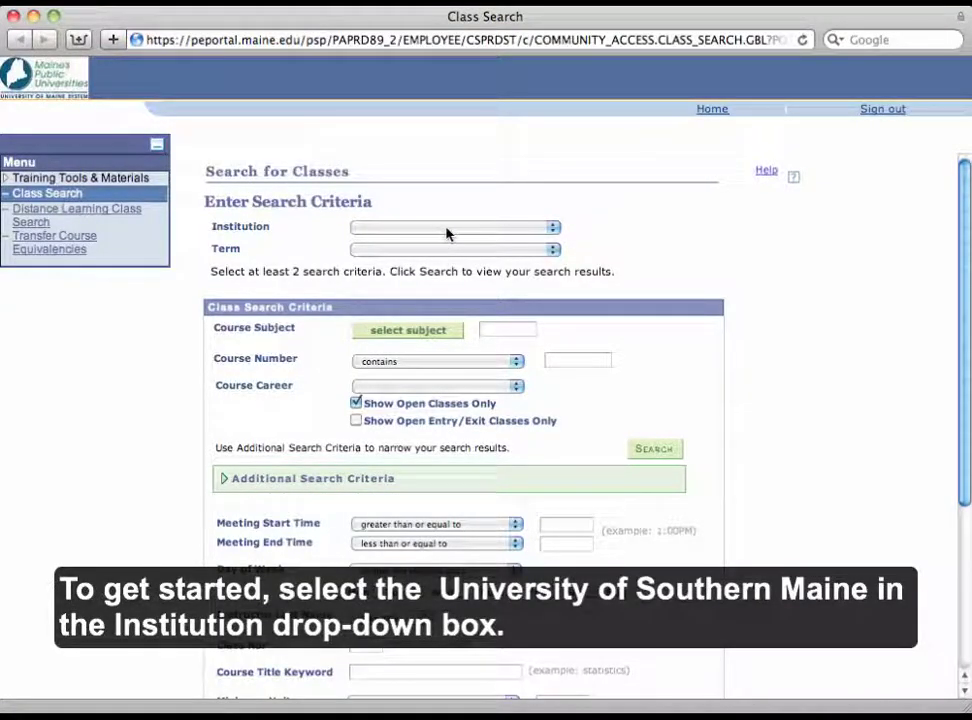
{"action": "left_click", "coordinate": [447, 228]}
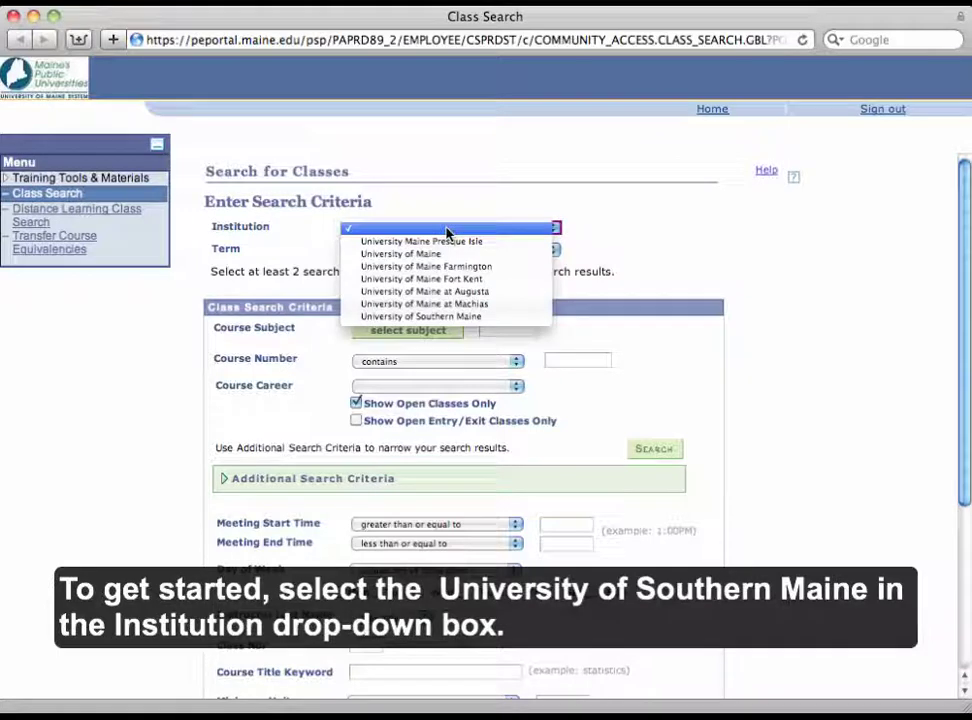
{"action": "left_click", "coordinate": [443, 316]}
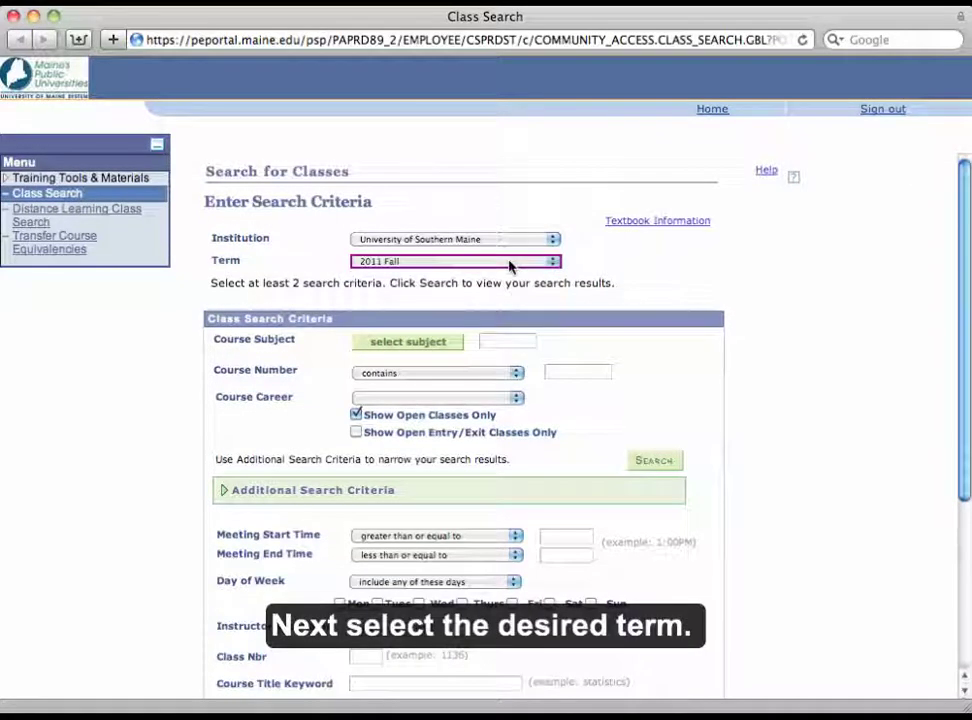
{"action": "left_click", "coordinate": [511, 266]}
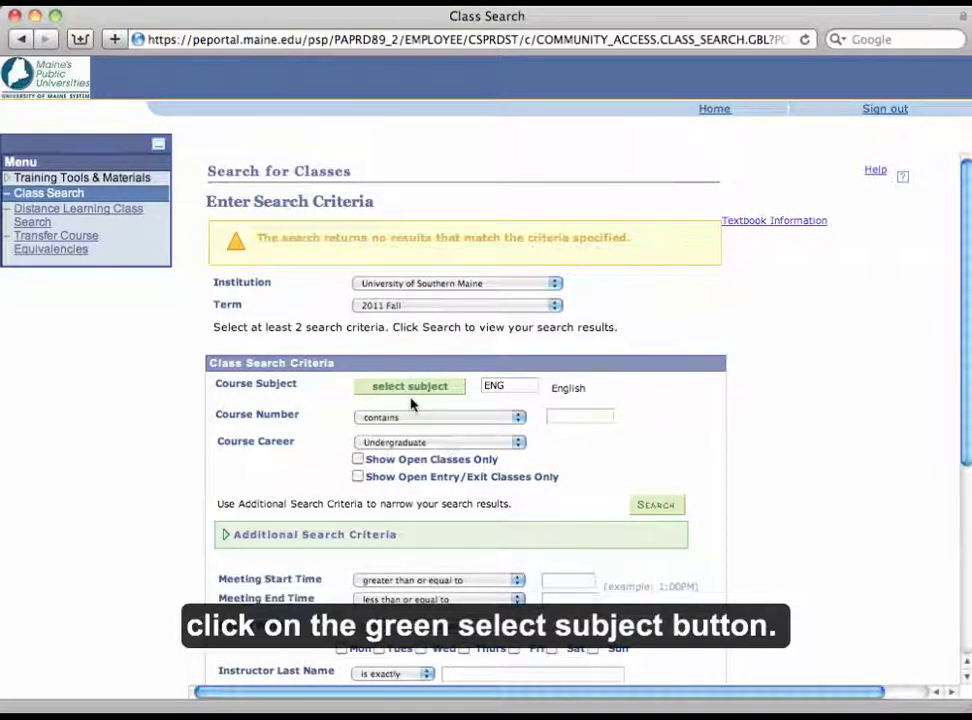
- Pick ENG English from the subject lookup's list of E subjects
{"action": "left_click", "coordinate": [417, 394]}
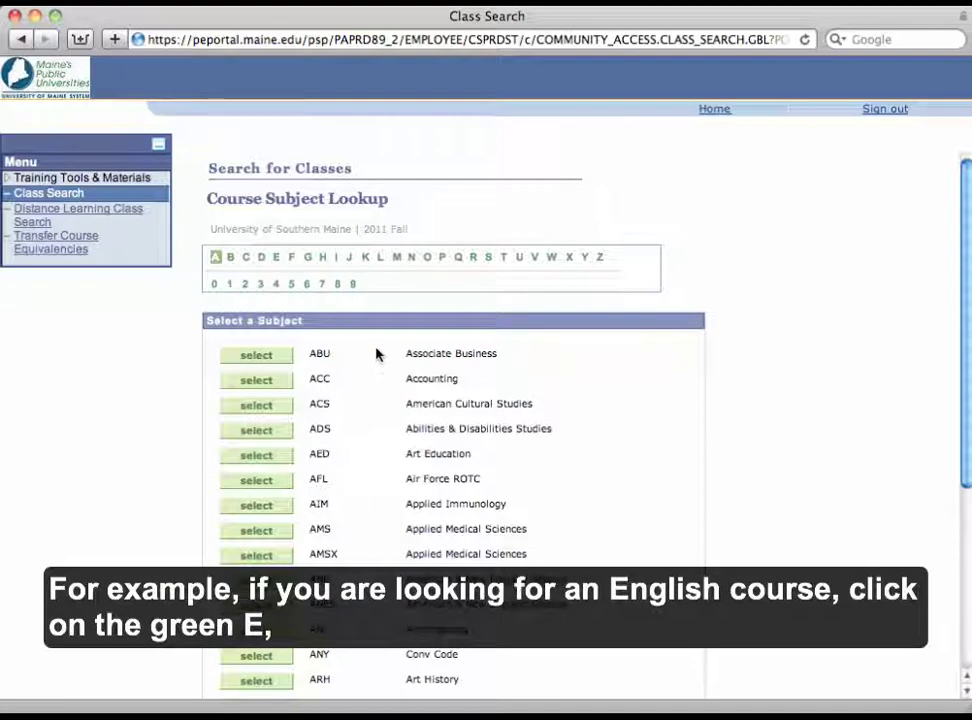
{"action": "left_click", "coordinate": [278, 259]}
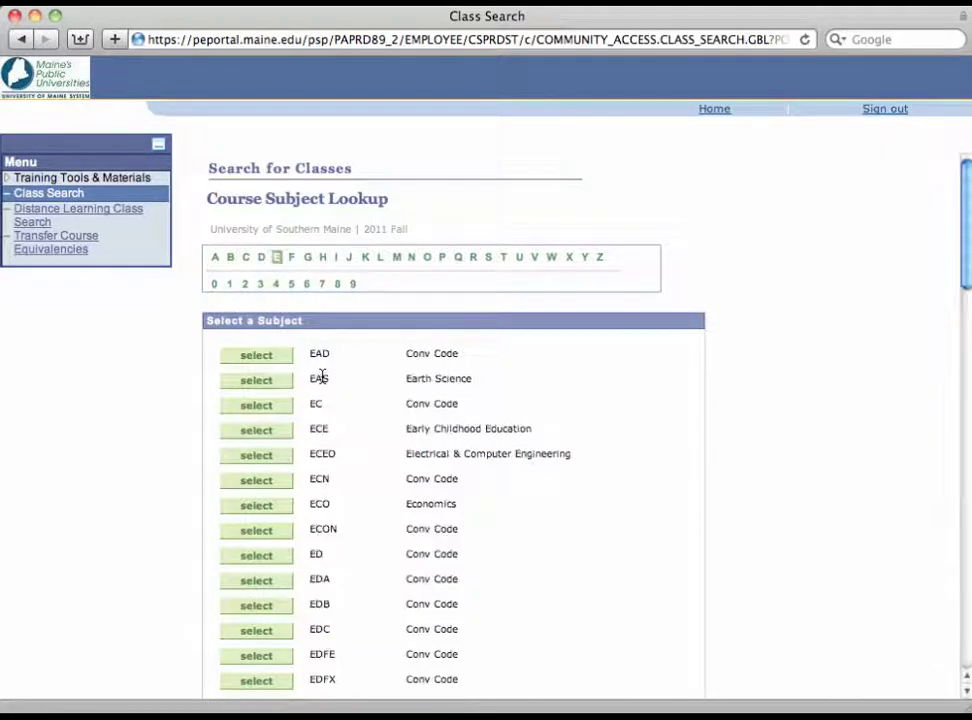
{"action": "scroll", "coordinate": [321, 376], "scroll_direction": "down", "scroll_amount": 10}
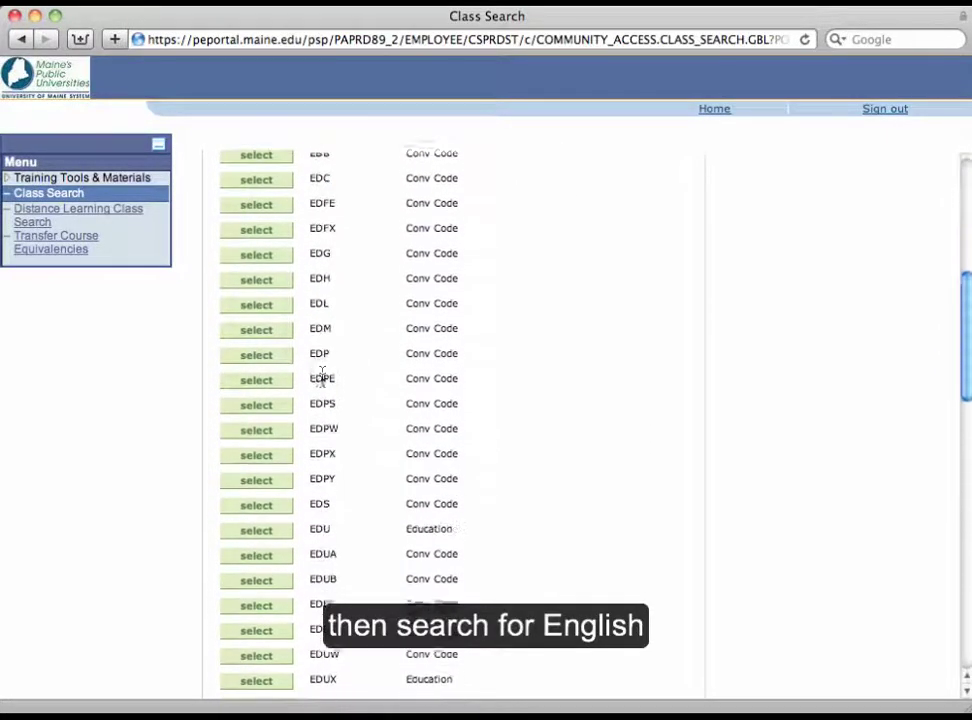
{"action": "scroll", "coordinate": [321, 376], "scroll_direction": "down", "scroll_amount": 12}
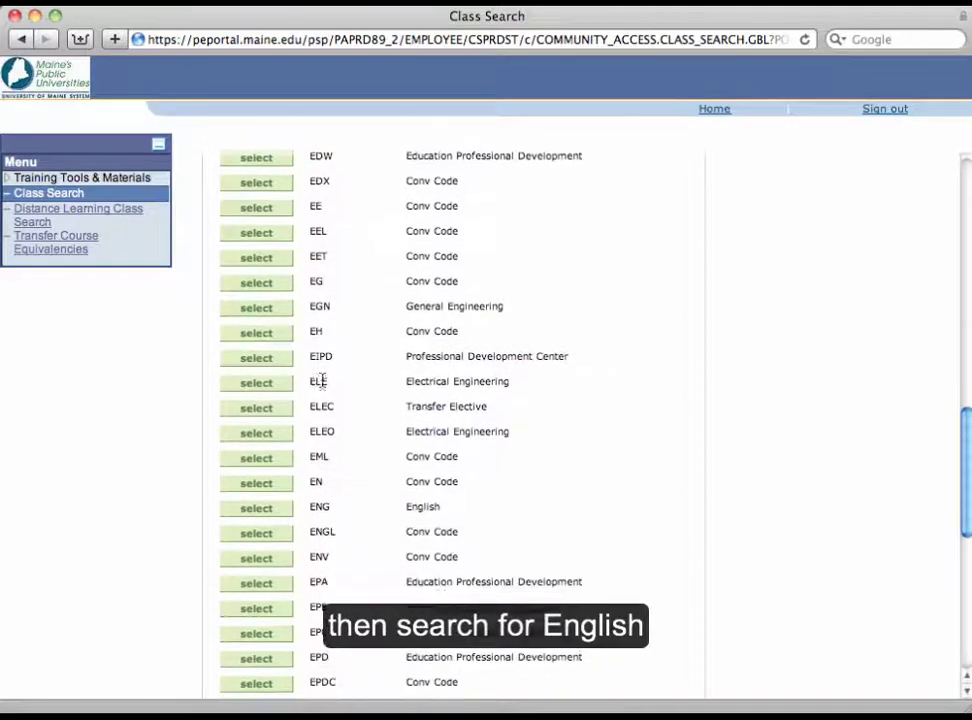
{"action": "scroll", "coordinate": [321, 379], "scroll_direction": "down", "scroll_amount": 1}
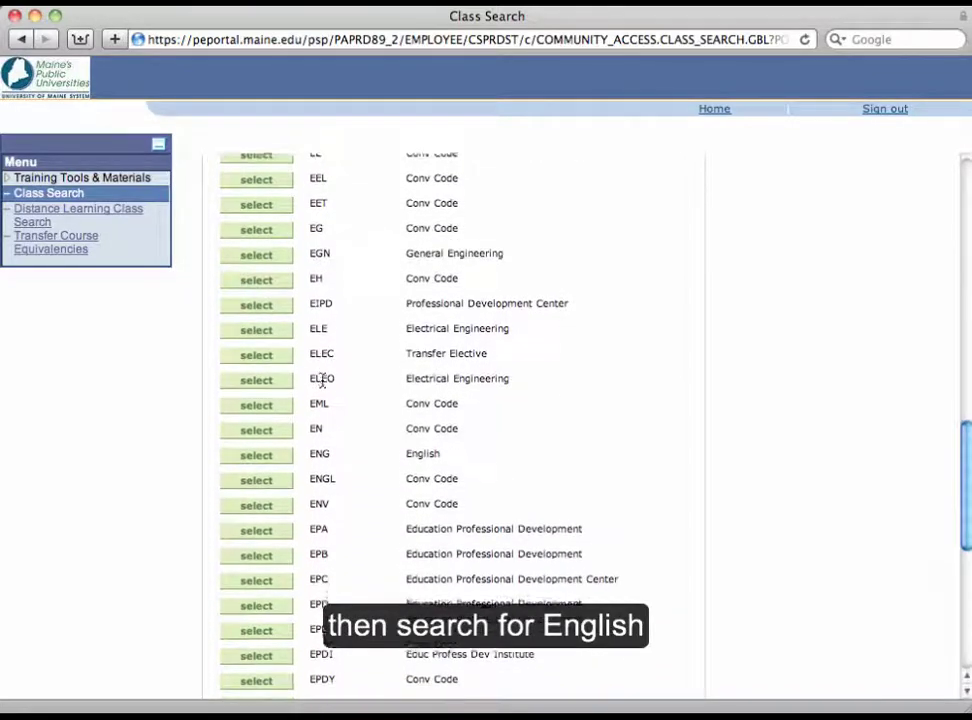
{"action": "left_click", "coordinate": [268, 457]}
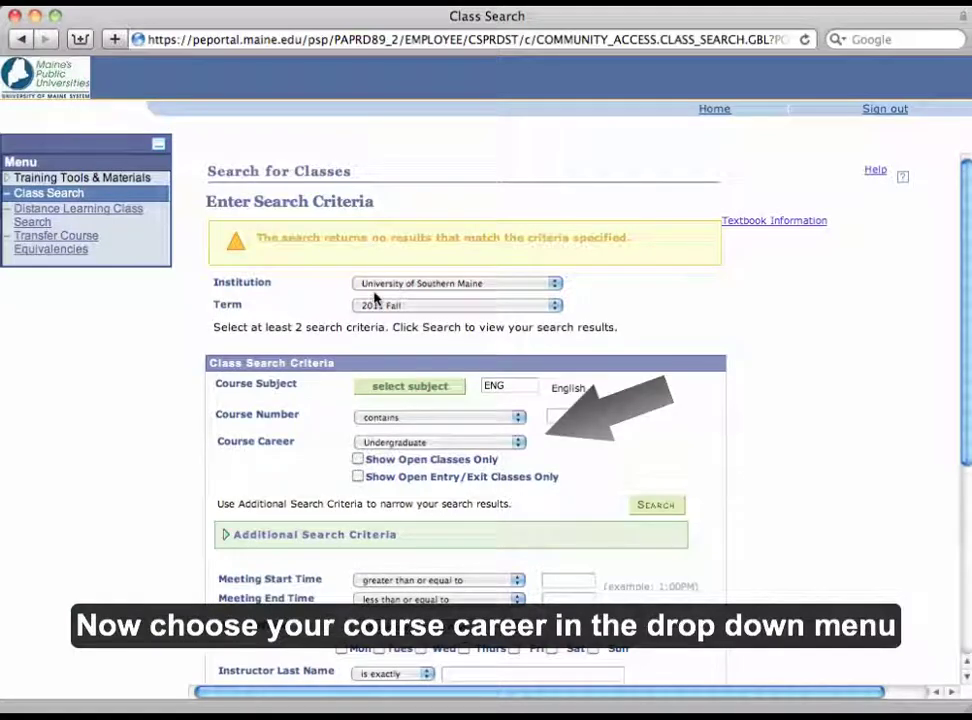
- Choose Undergraduate as course career and scroll to the additional search criteria
{"action": "left_click", "coordinate": [516, 443]}
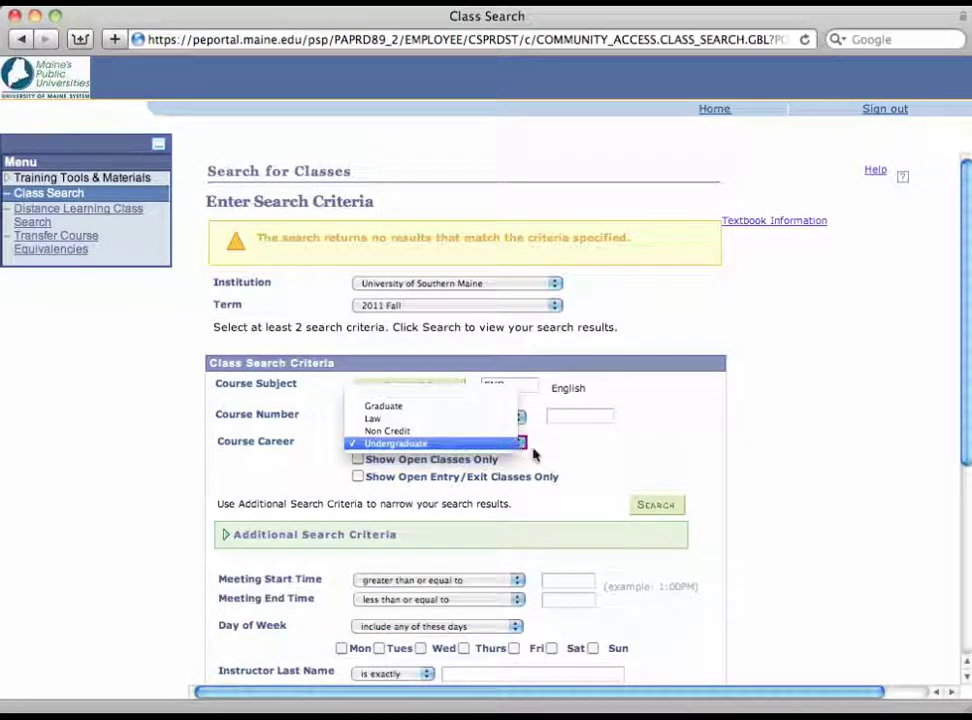
{"action": "left_click", "coordinate": [625, 476]}
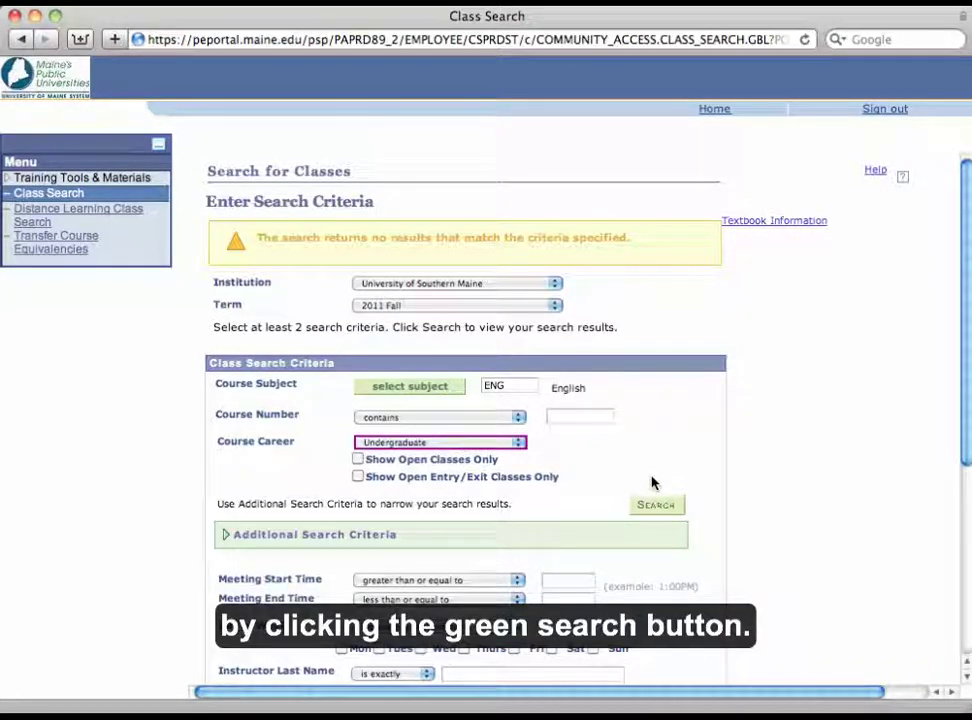
{"action": "left_click", "coordinate": [657, 507]}
{"action": "scroll", "coordinate": [675, 422], "scroll_direction": "down", "scroll_amount": 5}
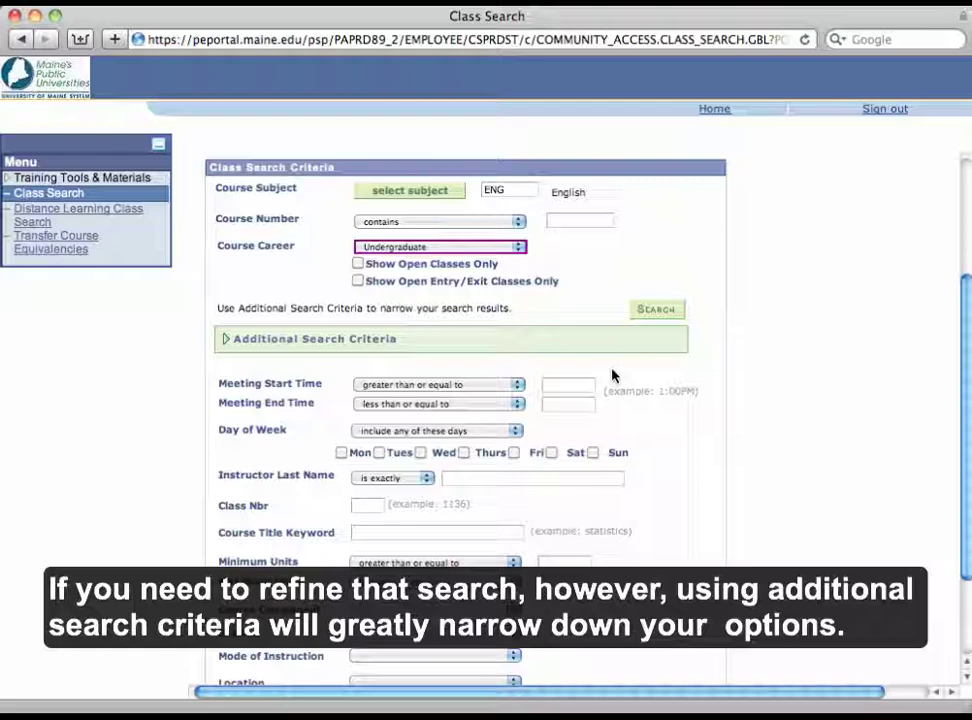
{"action": "scroll", "coordinate": [613, 375], "scroll_direction": "down", "scroll_amount": 1}
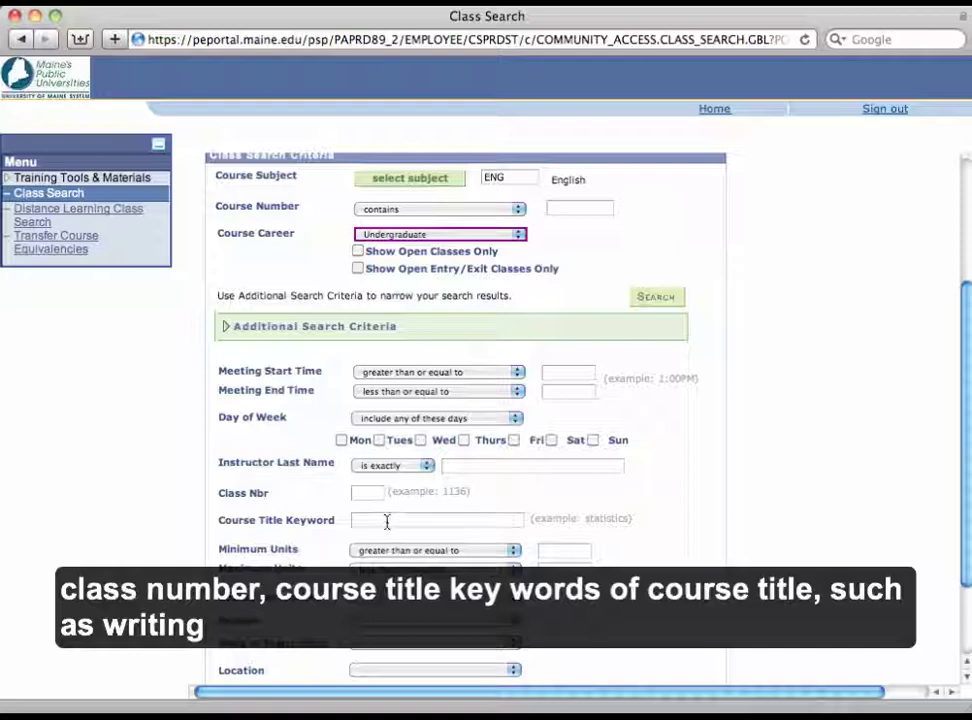
{"action": "left_click", "coordinate": [387, 521]}
{"action": "type", "text": "Writing"}
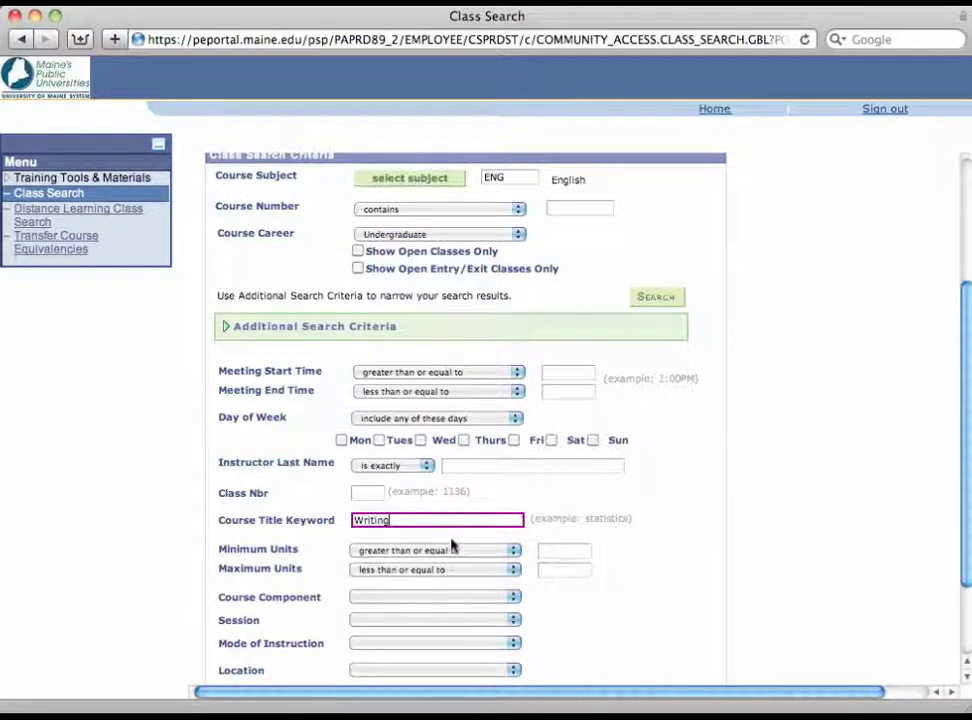
{"action": "scroll", "coordinate": [451, 545], "scroll_direction": "down", "scroll_amount": 3}
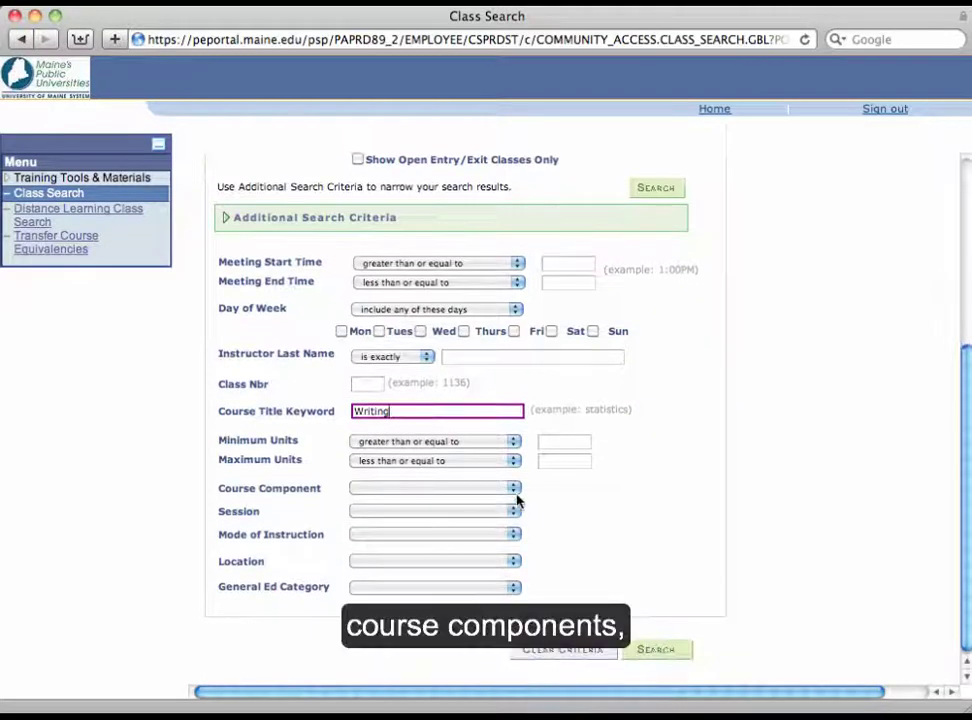
{"action": "left_click", "coordinate": [512, 491]}
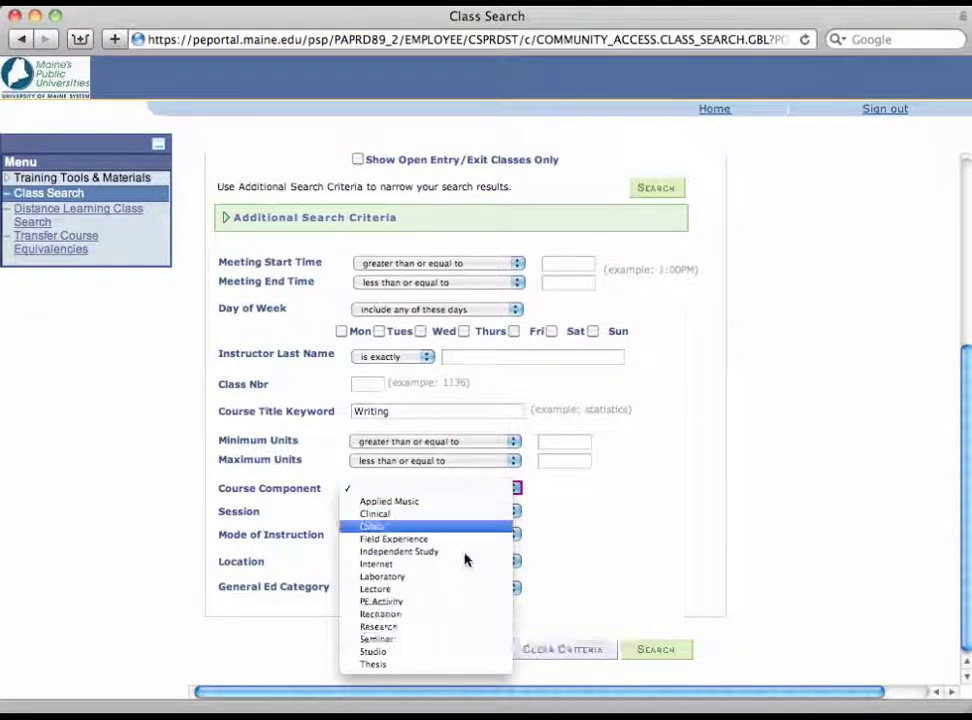
{"action": "left_click", "coordinate": [551, 507]}
{"action": "left_click", "coordinate": [513, 511]}
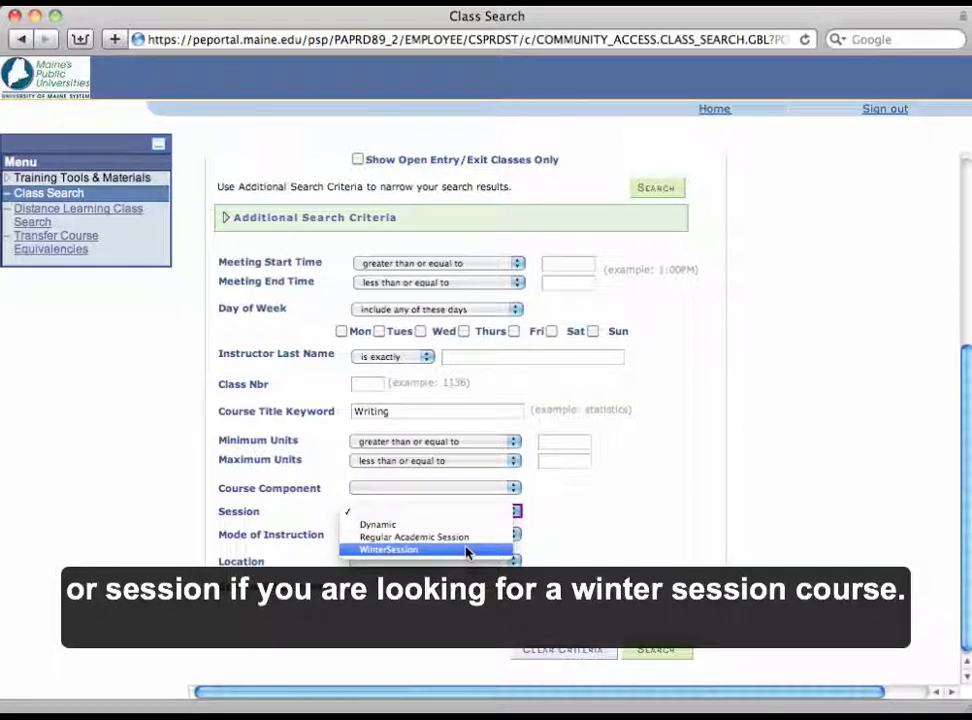
{"action": "left_click", "coordinate": [527, 535]}
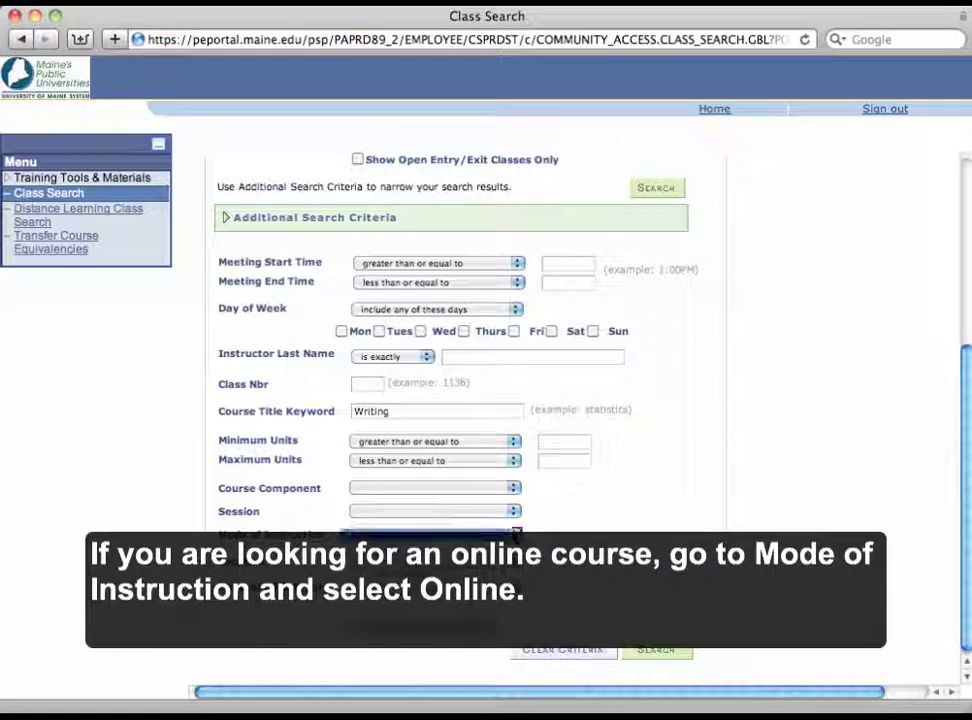
{"action": "left_click", "coordinate": [515, 535]}
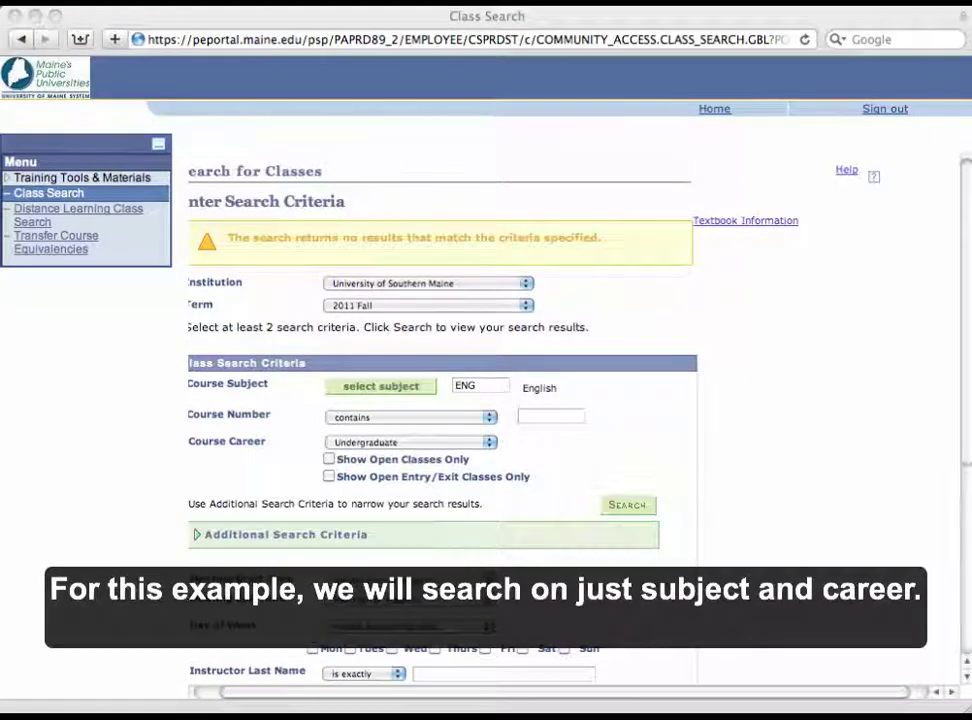
- Run the search, accept the over-50-classes warning, and scroll through the ENG results
{"action": "left_click", "coordinate": [644, 507]}
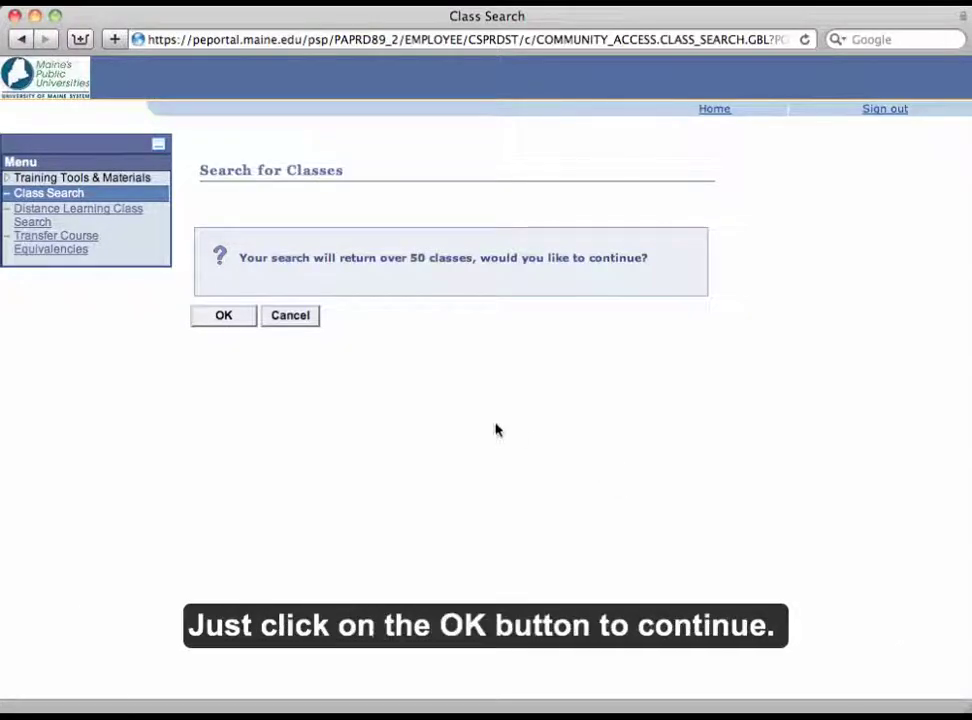
{"action": "left_click", "coordinate": [229, 319]}
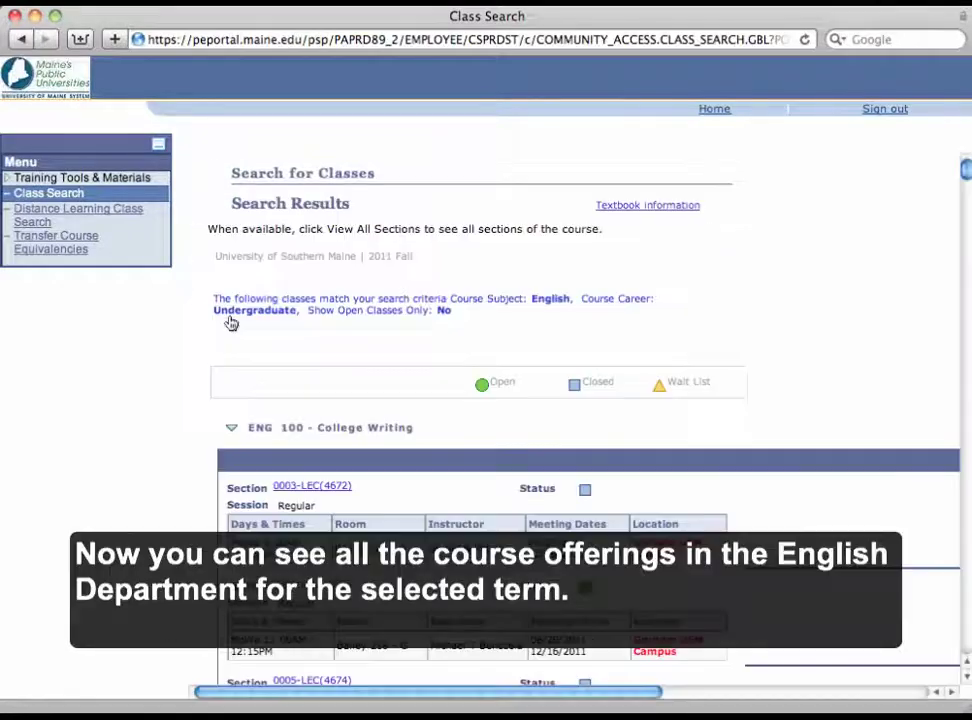
{"action": "scroll", "coordinate": [343, 297], "scroll_direction": "down", "scroll_amount": 8}
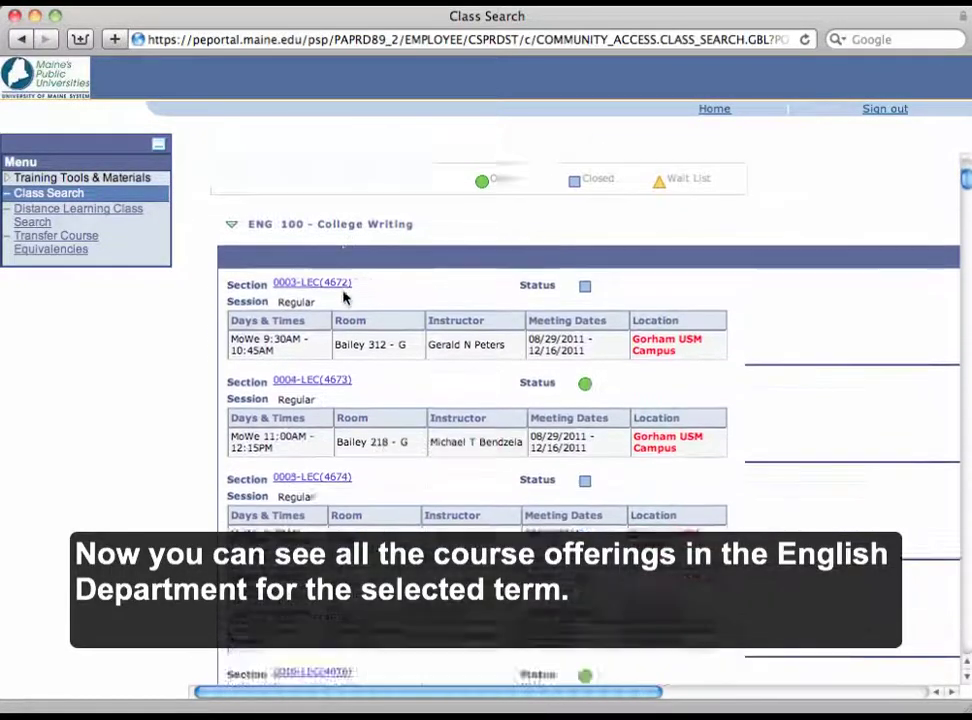
{"action": "scroll", "coordinate": [343, 297], "scroll_direction": "down", "scroll_amount": 10}
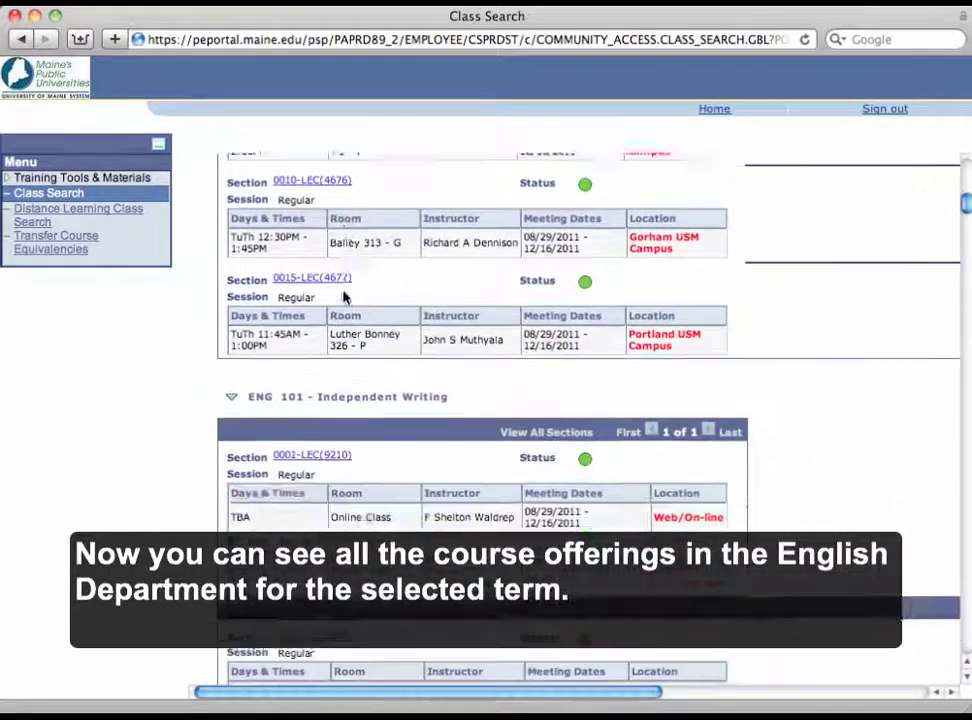
{"action": "scroll", "coordinate": [343, 297], "scroll_direction": "down", "scroll_amount": 8}
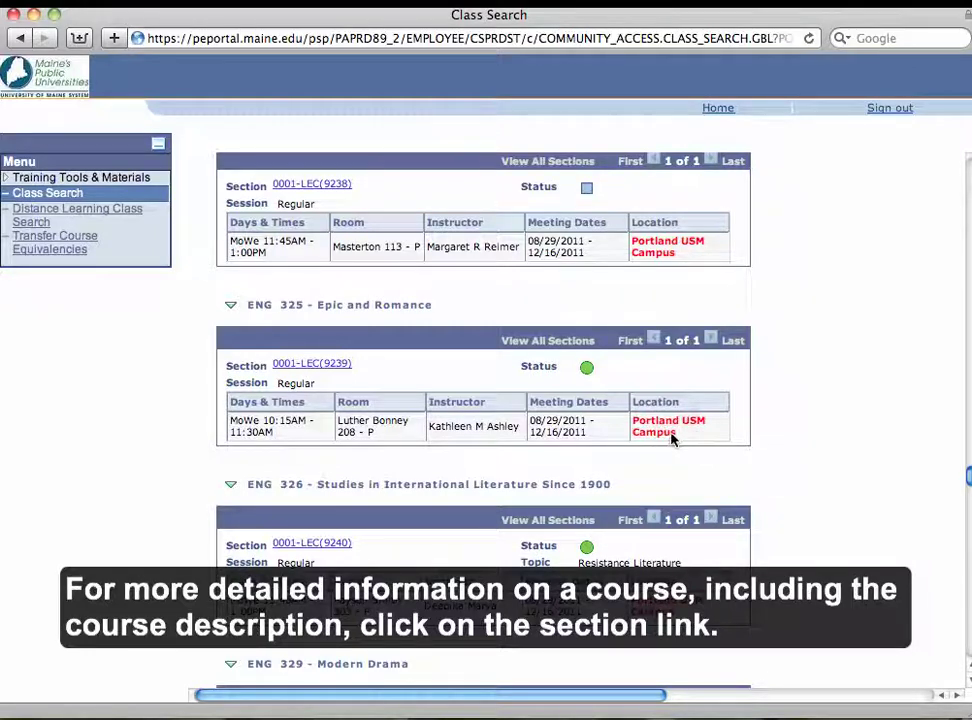
- Open section 0001-LEC (9239) of ENG 325 Epic and Romance and review its details
{"action": "left_click", "coordinate": [327, 366]}
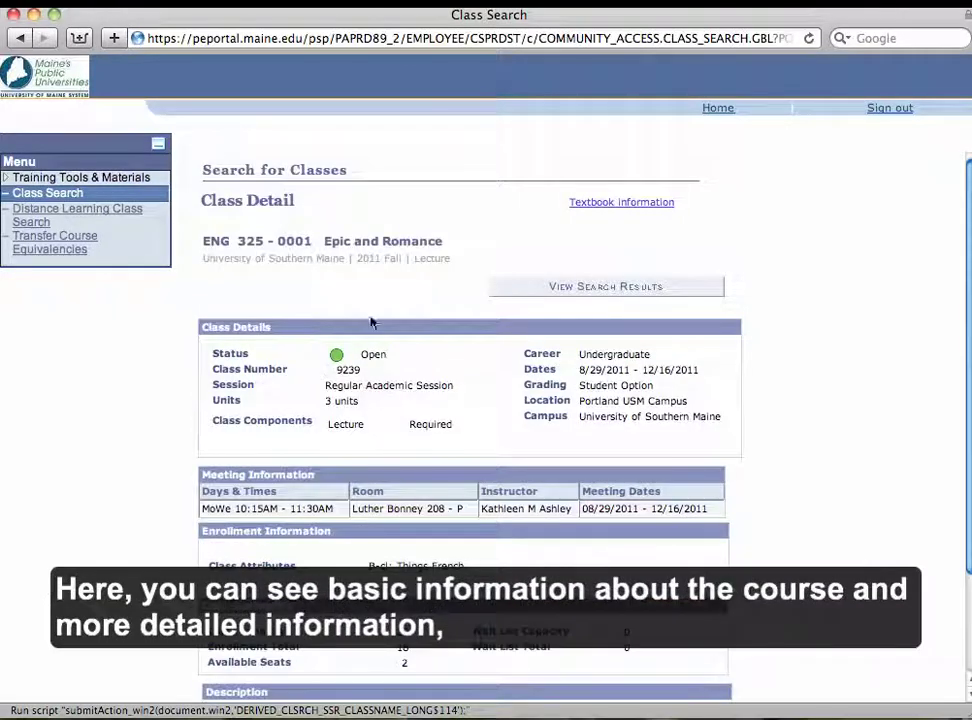
{"action": "scroll", "coordinate": [456, 321], "scroll_direction": "down", "scroll_amount": 3}
{"action": "scroll", "coordinate": [455, 320], "scroll_direction": "down", "scroll_amount": 1}
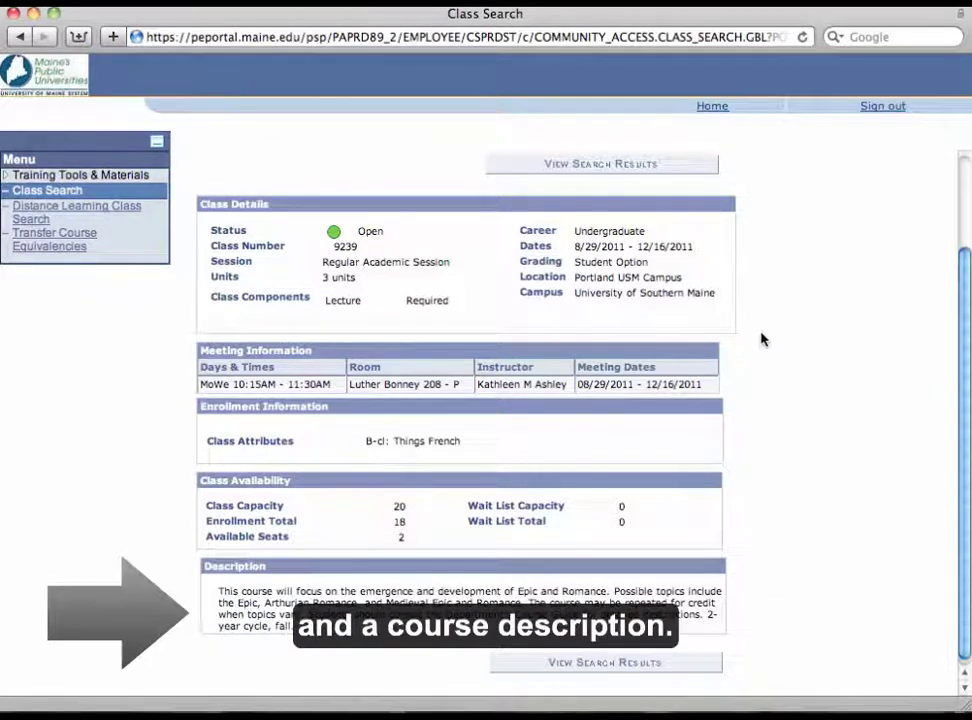
- Use View Search Results to go back to the ENG section list
{"action": "left_click", "coordinate": [600, 663]}
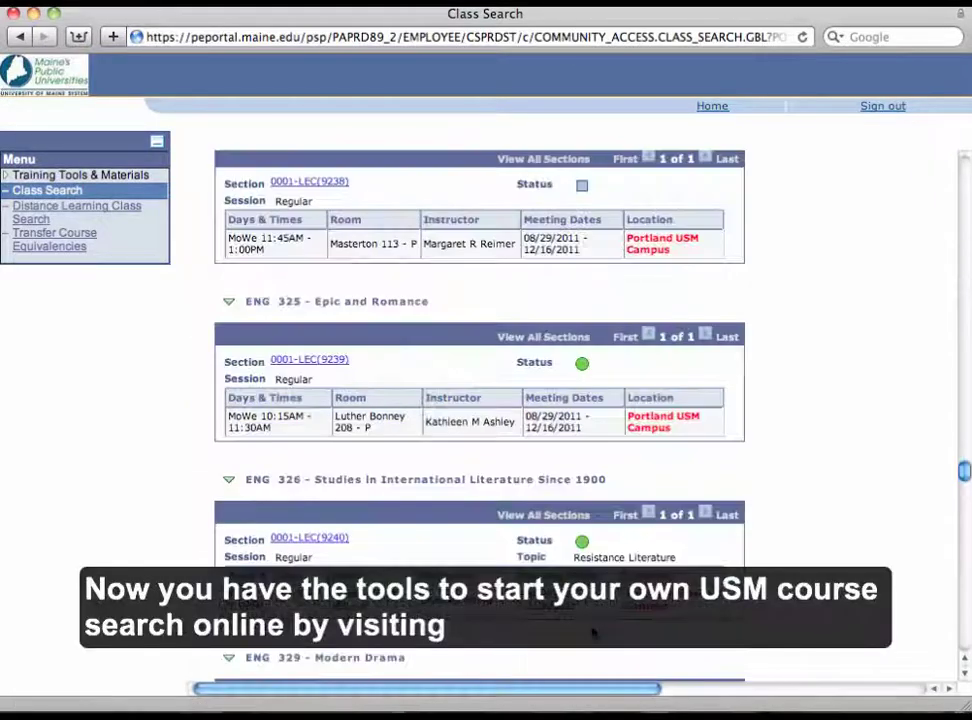